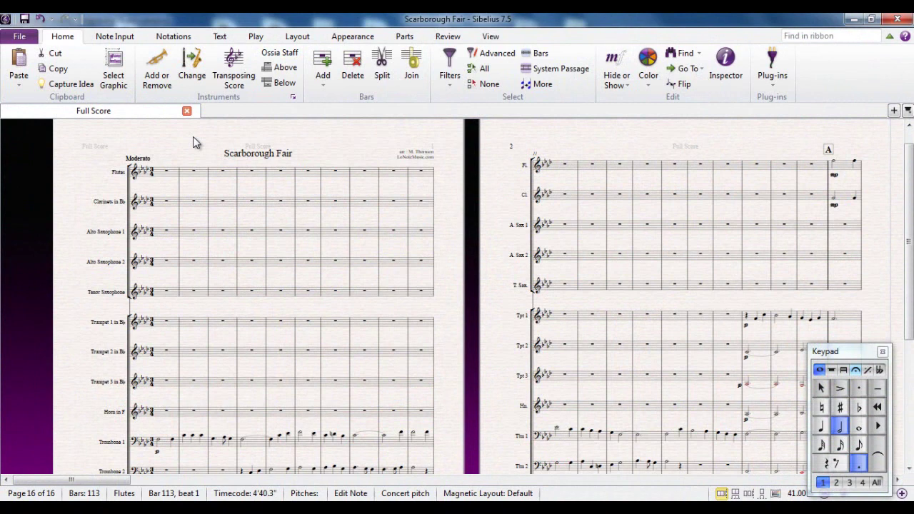
# Open File > Export to show Export Audio settings for Scarborough Fair.wav (16-bit, 44.1 kHz)
pyautogui.click(19, 37)
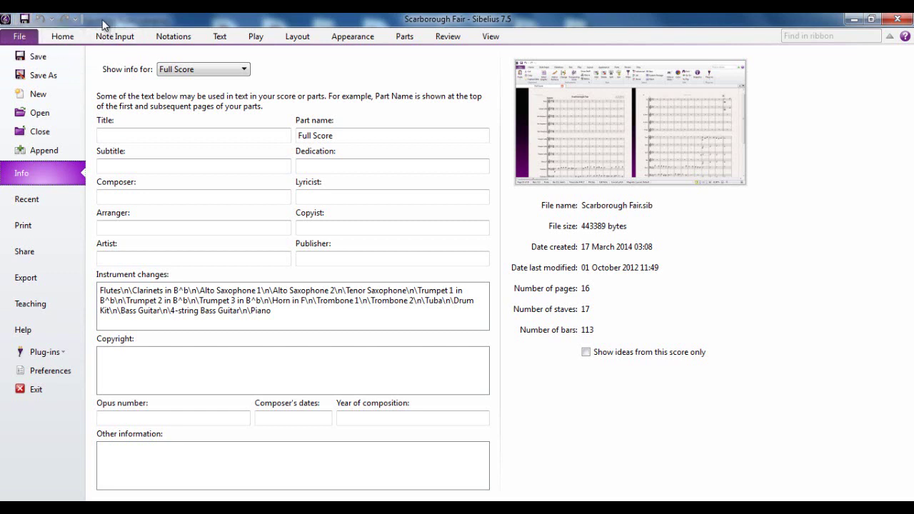
pyautogui.click(32, 285)
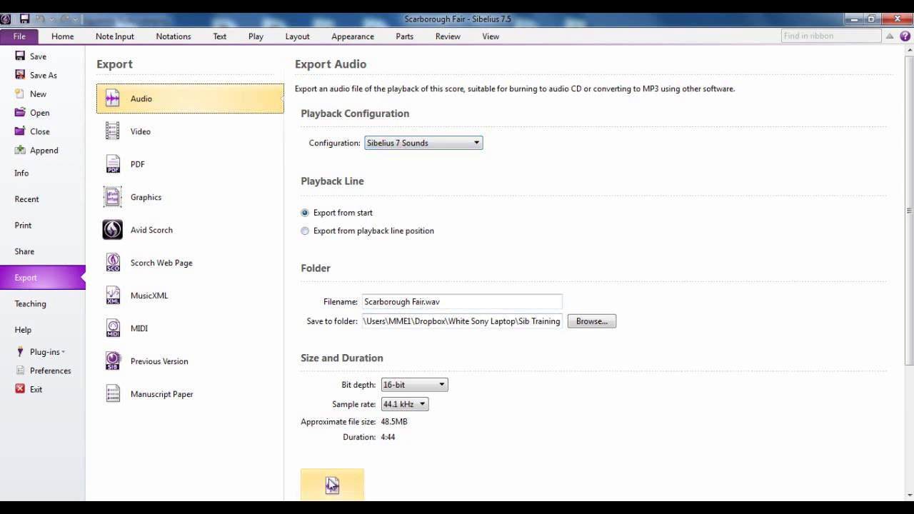
pyautogui.scroll(-1, 546, 439)
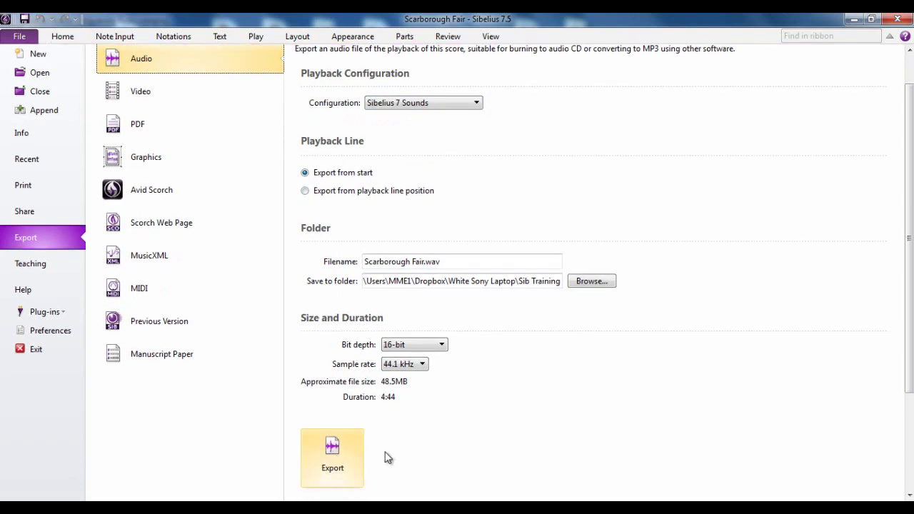
pyautogui.scroll(1, 521, 424)
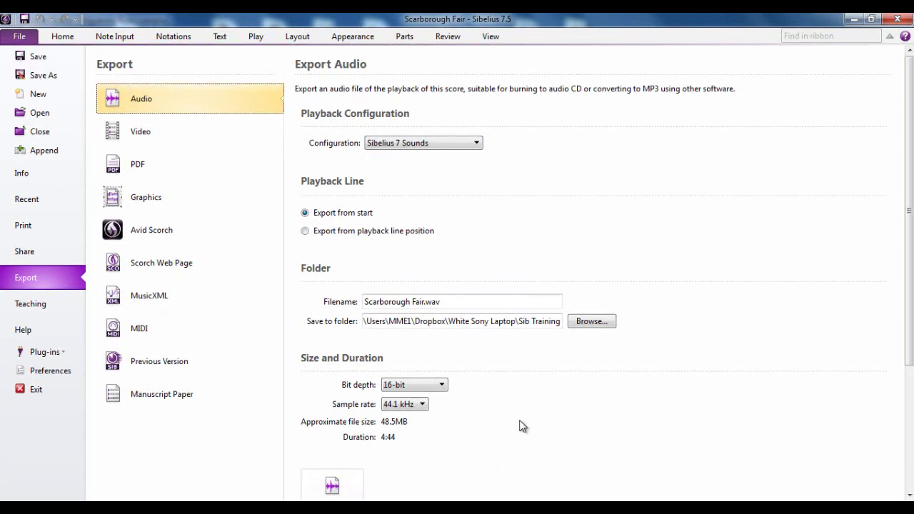
# Show the video export settings, try Full HD (1080p), then set resolution back to Fastest (360p)
pyautogui.click(146, 136)
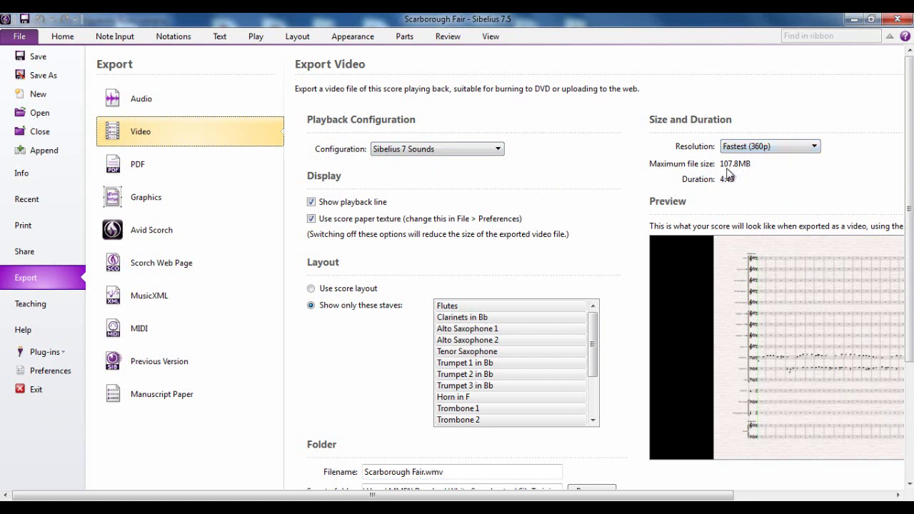
pyautogui.click(811, 147)
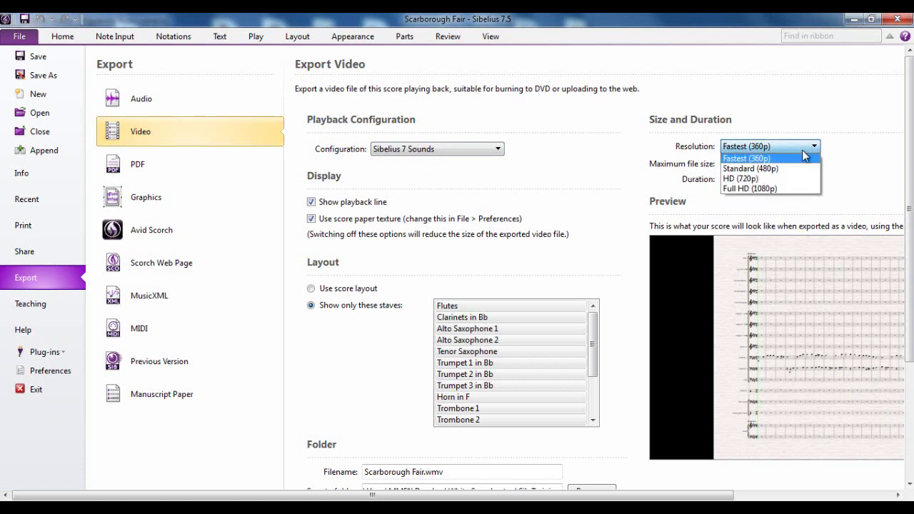
pyautogui.click(780, 189)
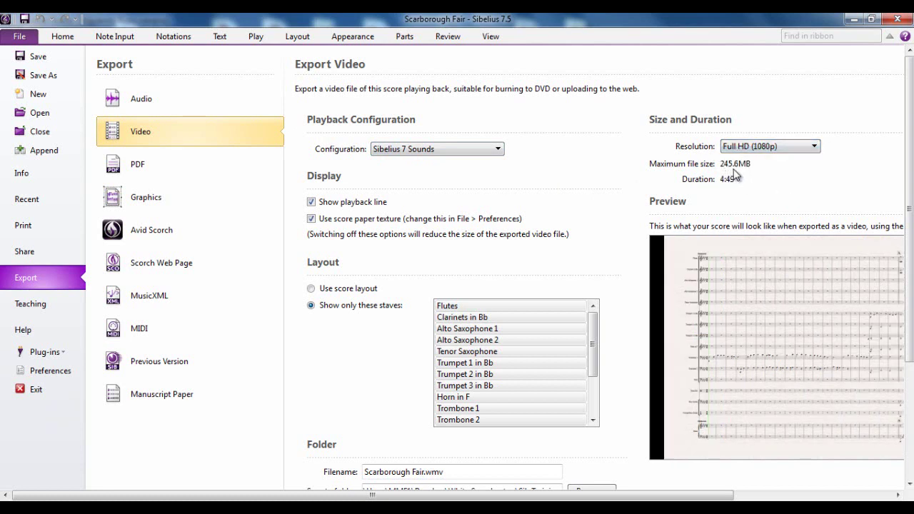
pyautogui.click(804, 147)
pyautogui.click(793, 157)
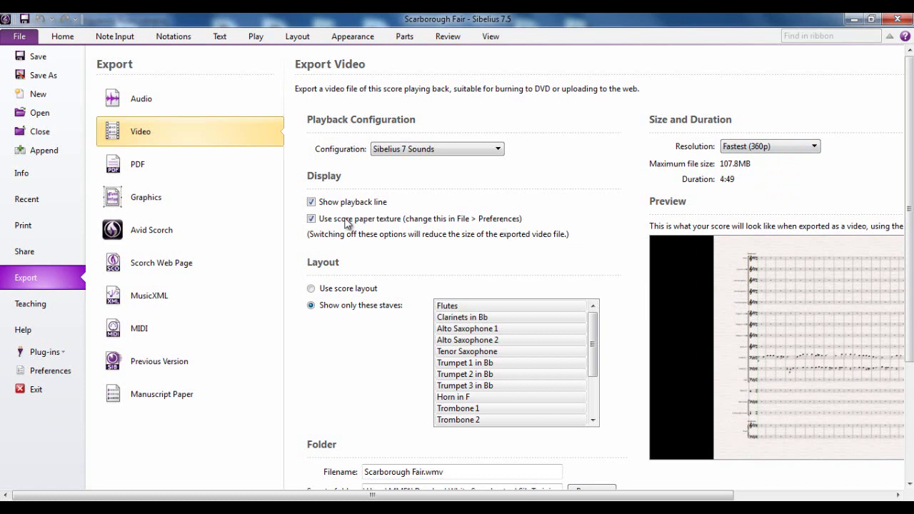
# Try showing only Trumpet 2 in Bb or Alto Saxophone 2, then keep the full score layout
pyautogui.click(312, 290)
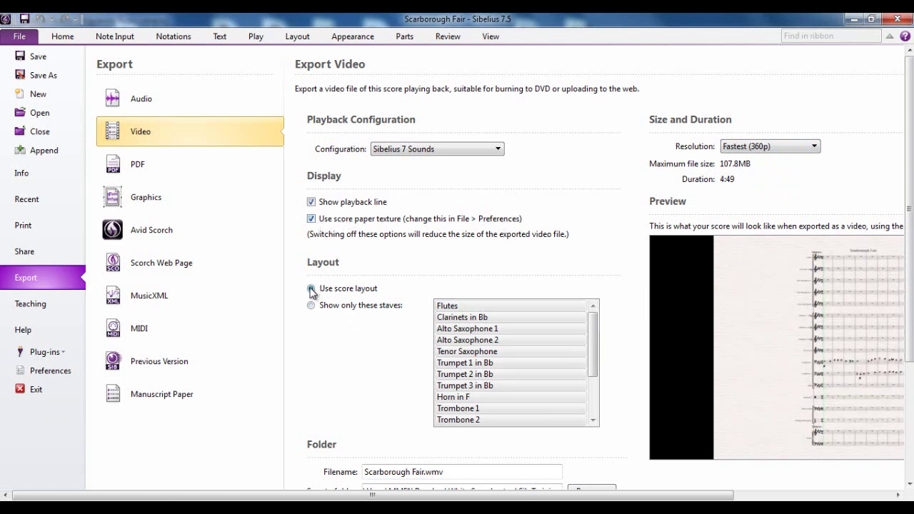
pyautogui.click(311, 305)
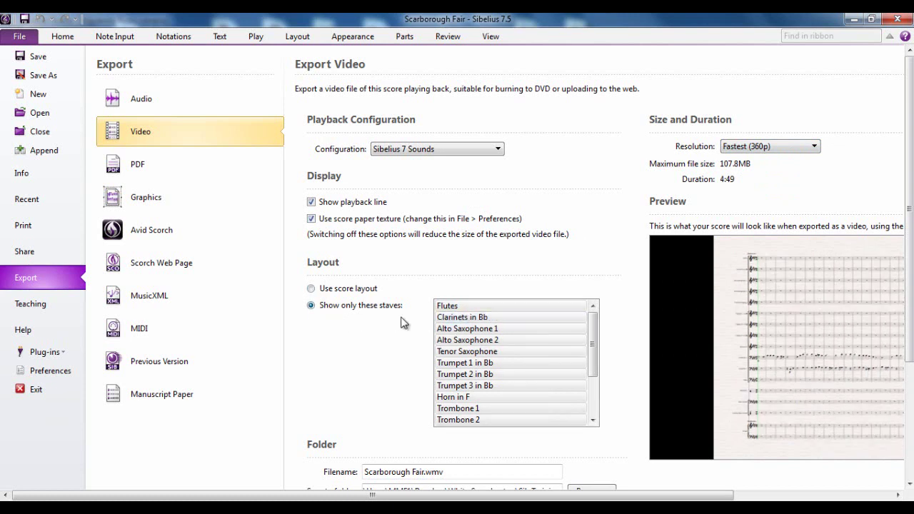
pyautogui.click(473, 374)
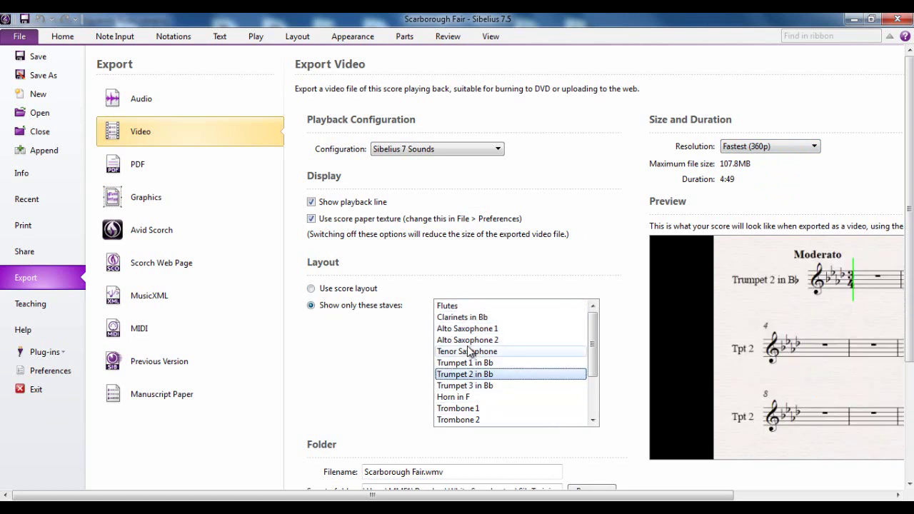
pyautogui.click(468, 341)
pyautogui.click(311, 288)
pyautogui.scroll(-3, 350, 343)
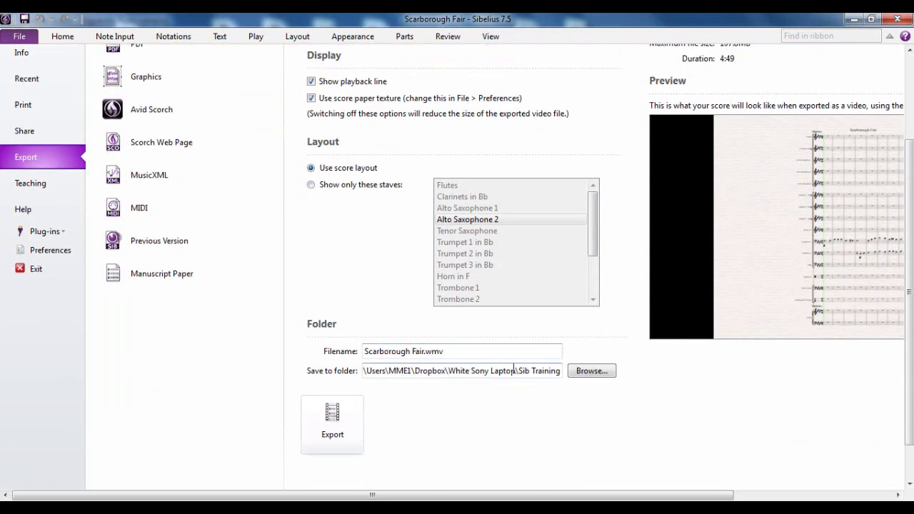
pyautogui.scroll(2, 339, 359)
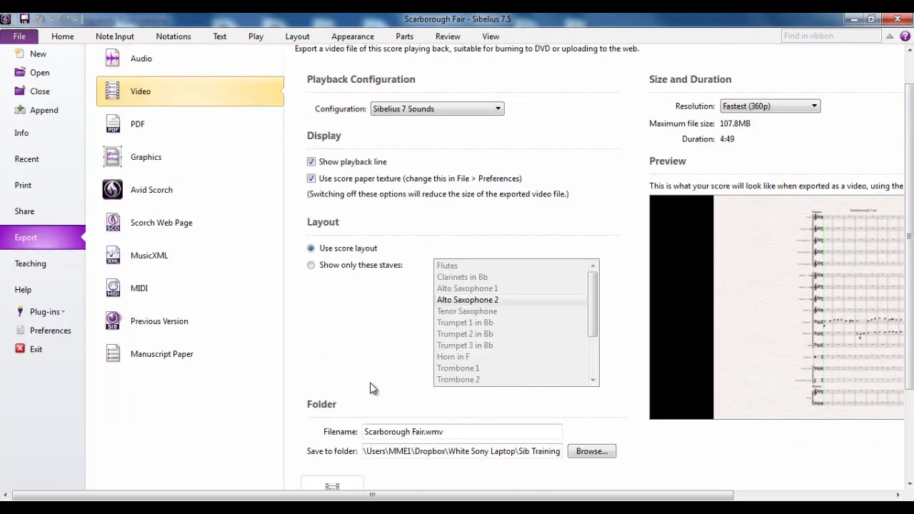
# Show the PDF export settings and choose Selection of parts (separate files)
pyautogui.click(133, 128)
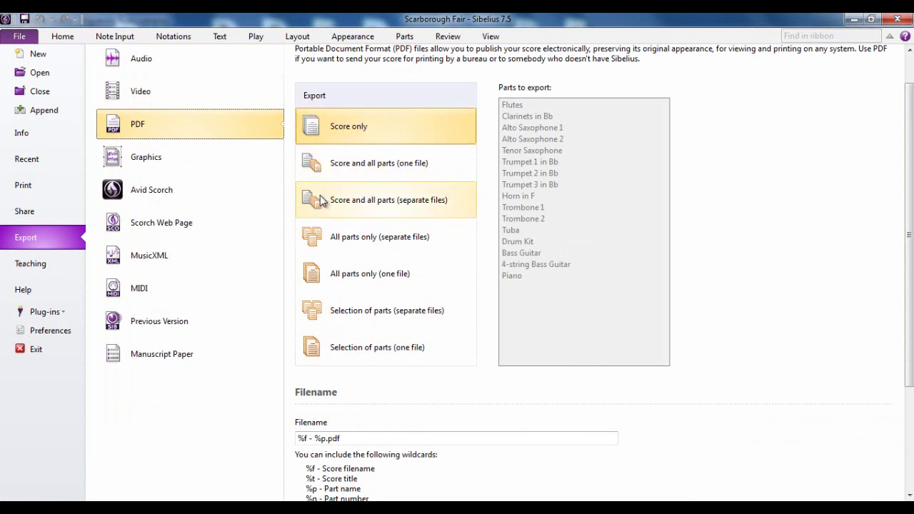
pyautogui.click(421, 207)
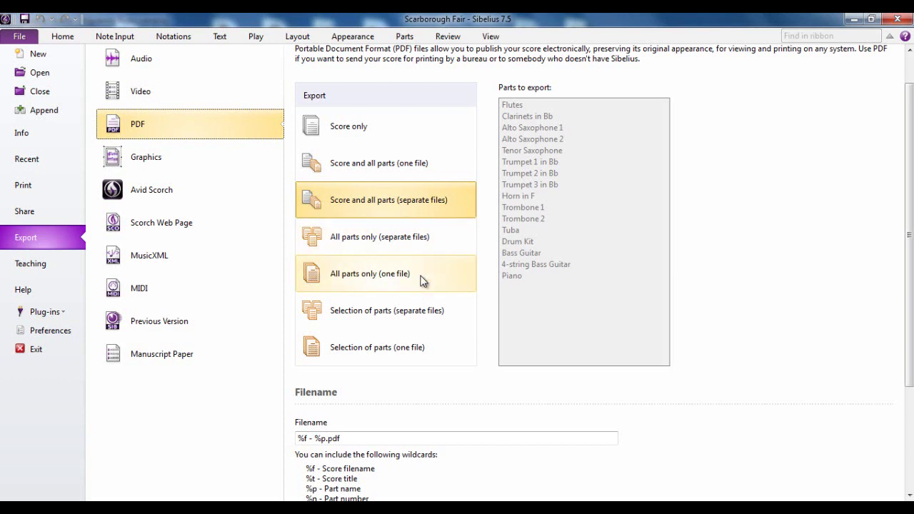
pyautogui.click(358, 323)
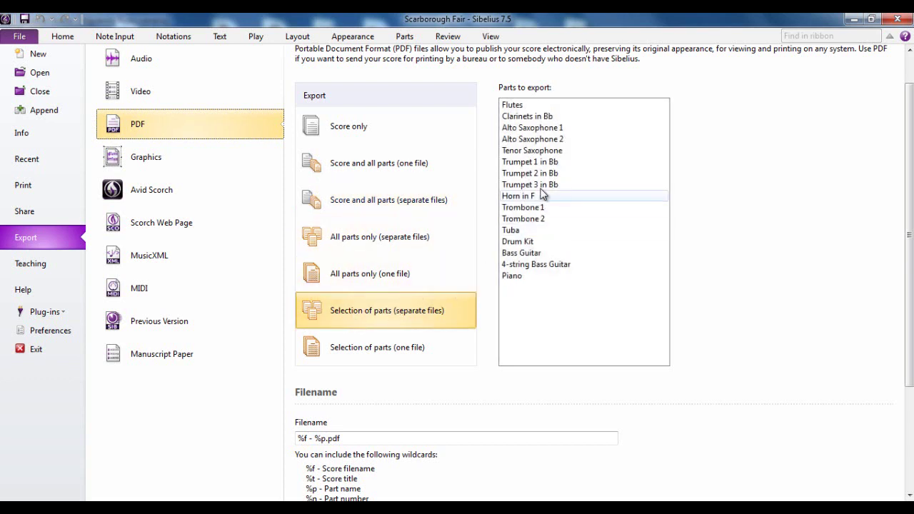
# Select Alto Saxophone 2, Trumpet 2 in Bb, Trombone 1, Drum Kit and 4-string Bass Guitar
pyautogui.click(532, 138)
pyautogui.keyDown('ctrl'); pyautogui.click(532, 173); pyautogui.keyUp('ctrl')
pyautogui.keyDown('ctrl'); pyautogui.click(521, 207); pyautogui.keyUp('ctrl')
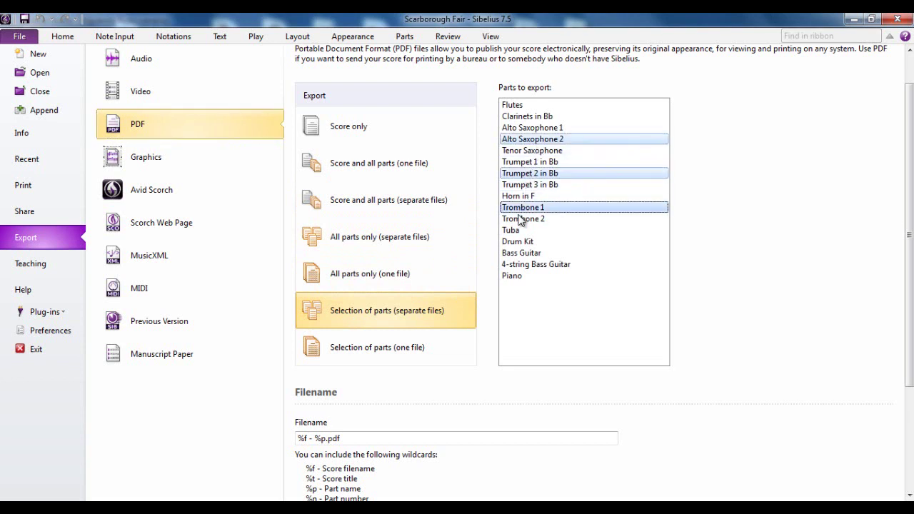
pyautogui.keyDown('ctrl'); pyautogui.click(519, 241); pyautogui.keyUp('ctrl')
pyautogui.keyDown('ctrl'); pyautogui.click(522, 266); pyautogui.keyUp('ctrl')
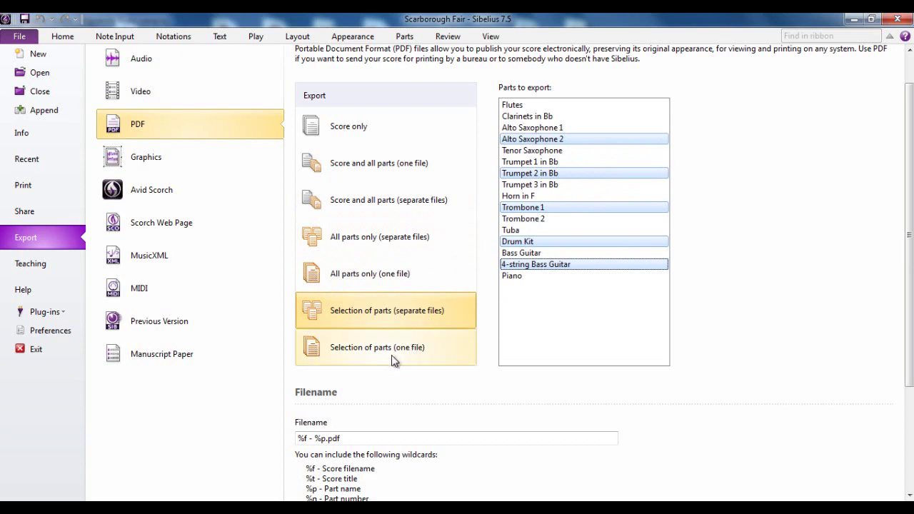
pyautogui.scroll(-3, 783, 337)
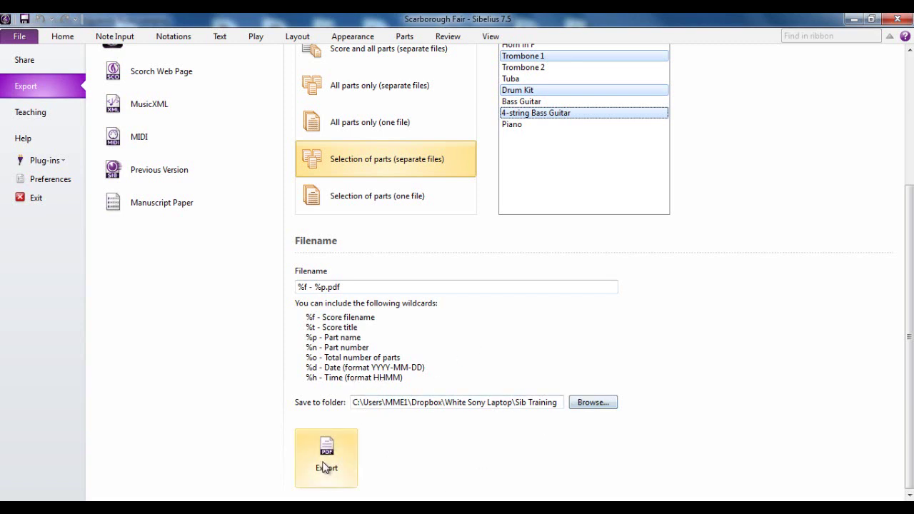
pyautogui.scroll(5, 492, 435)
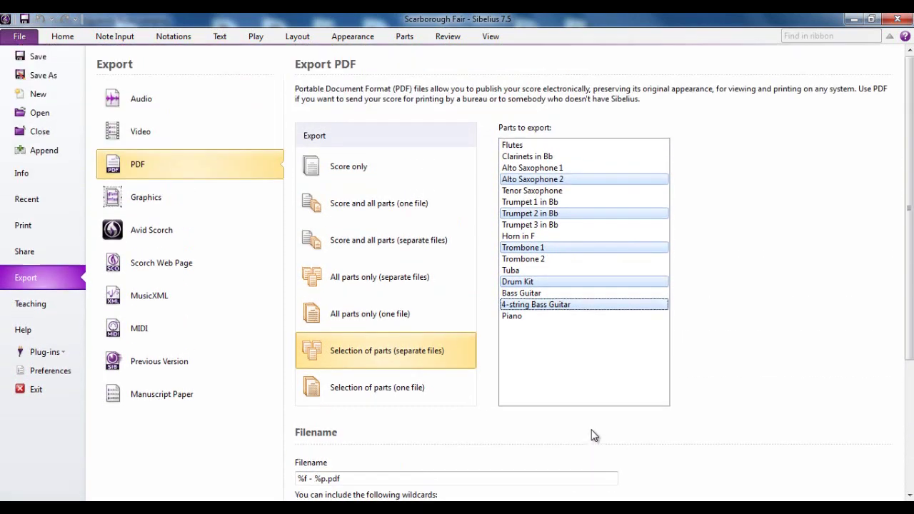
pyautogui.click(152, 211)
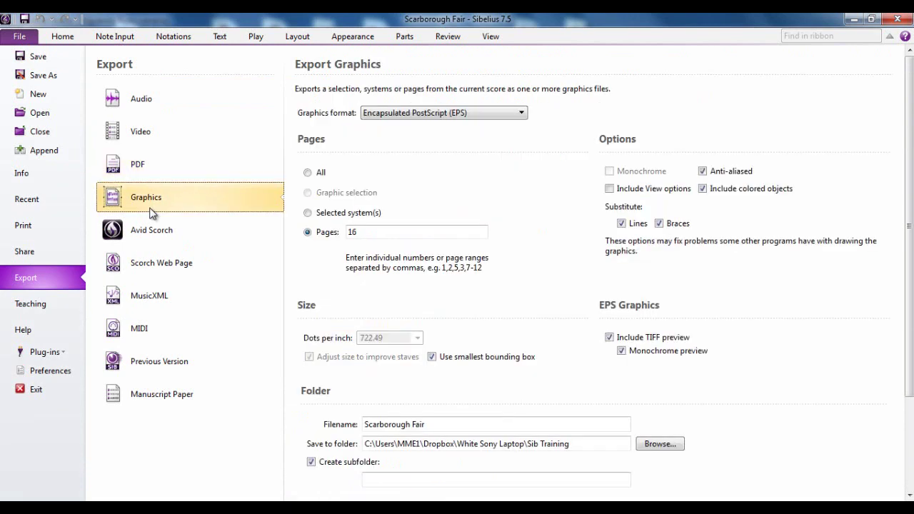
pyautogui.click(520, 116)
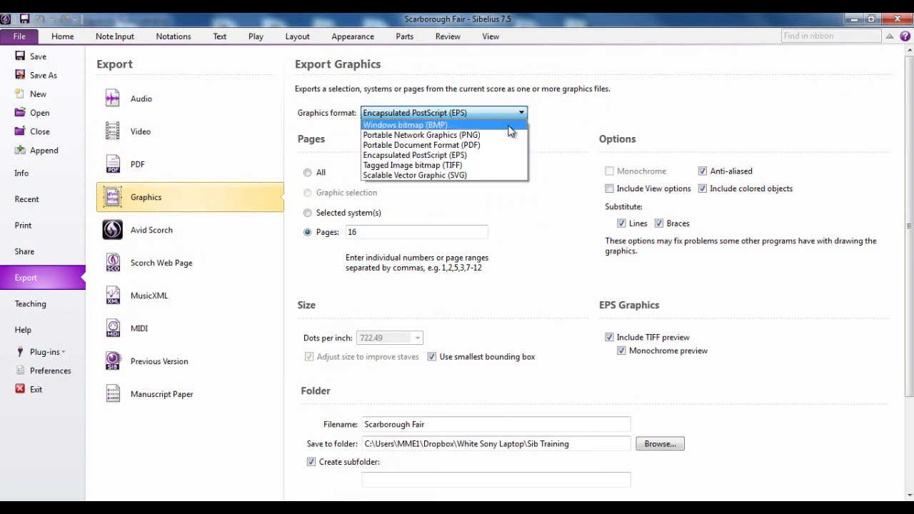
pyautogui.click(587, 106)
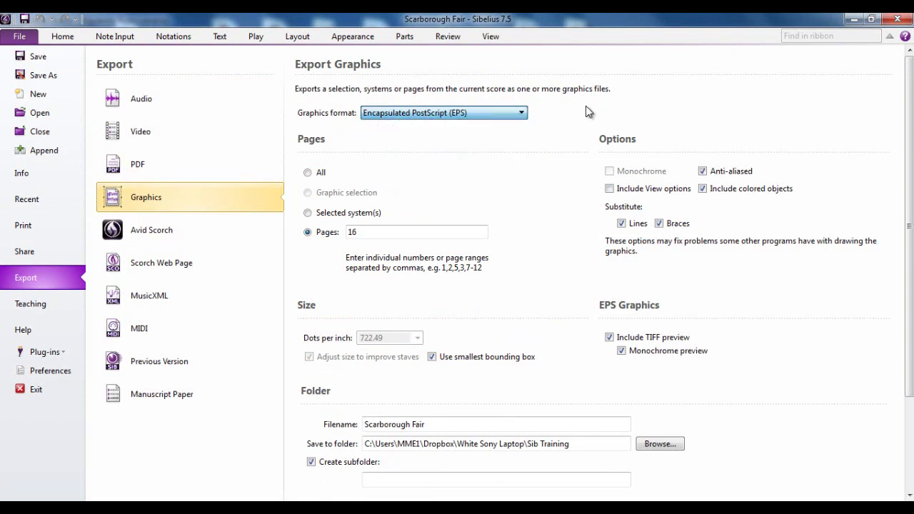
pyautogui.click(308, 173)
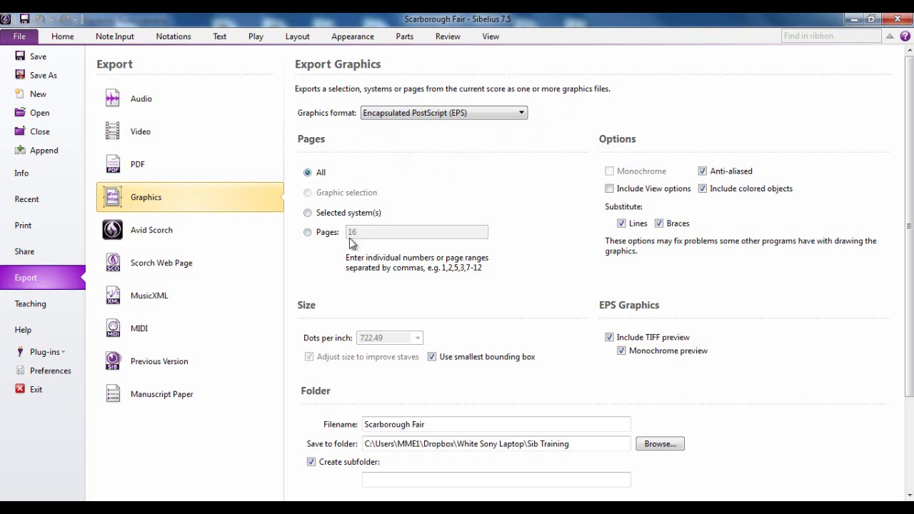
pyautogui.click(307, 233)
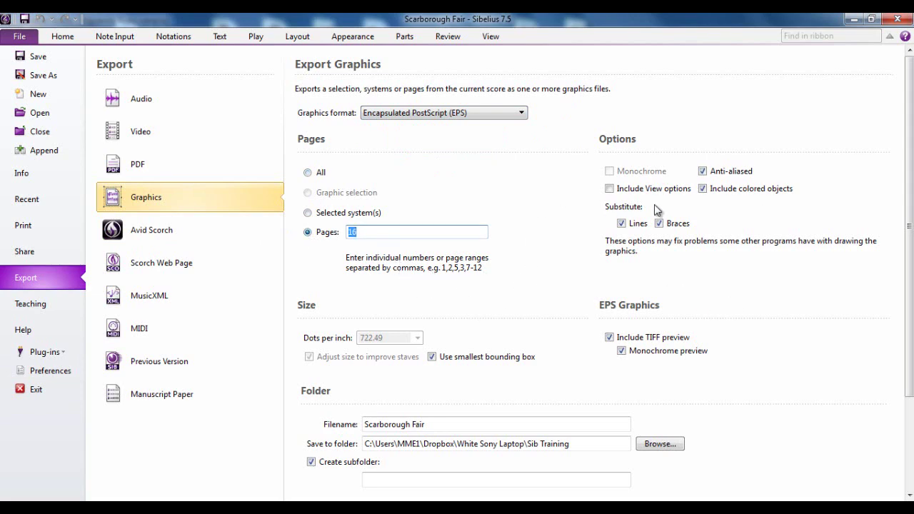
pyautogui.scroll(-2, 553, 306)
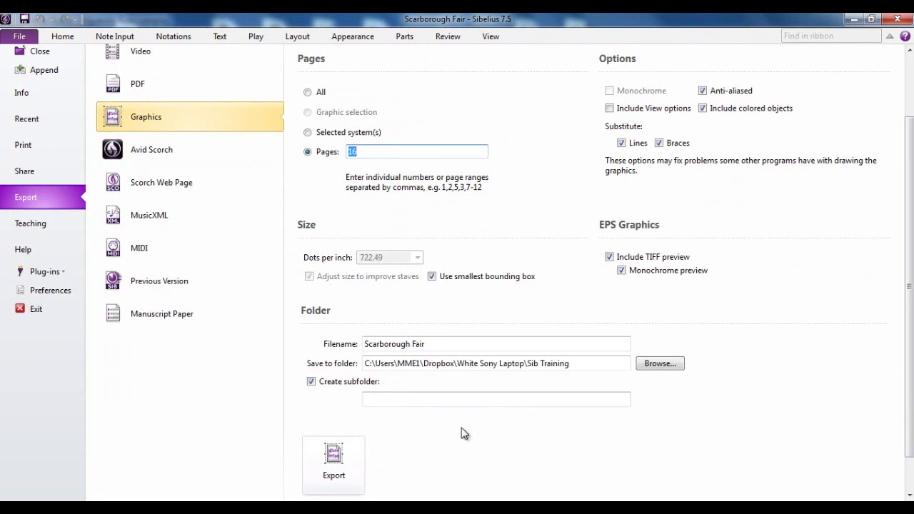
pyautogui.scroll(-1, 484, 434)
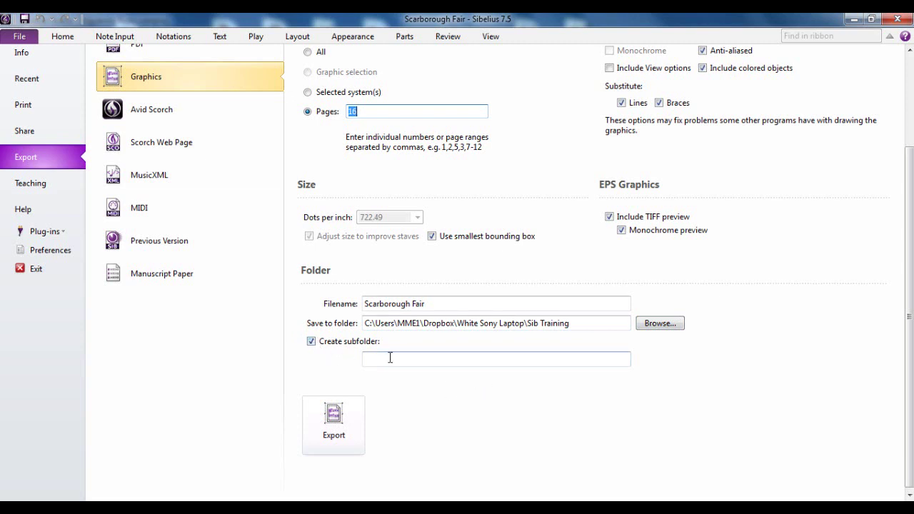
pyautogui.scroll(3, 295, 346)
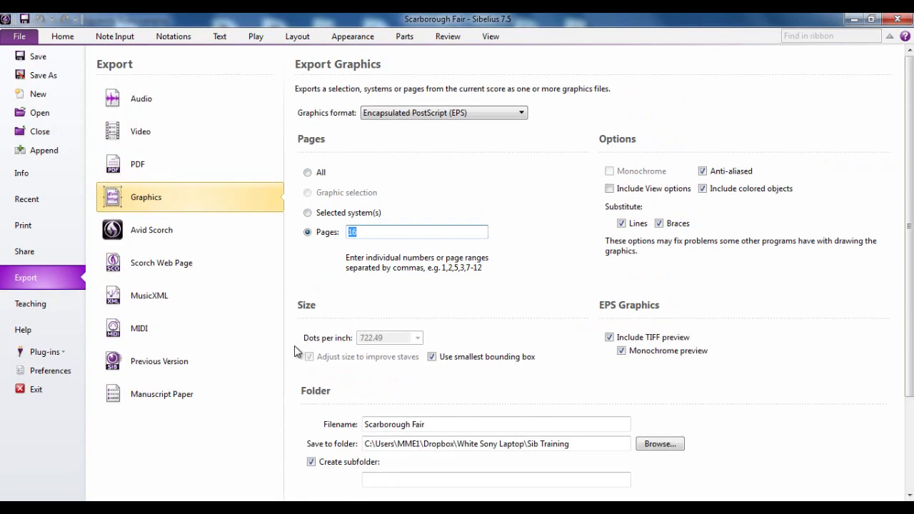
# Show the Avid Scorch export page and review its 4.0mm margins, 4.9mm staff size and device preview
pyautogui.click(140, 238)
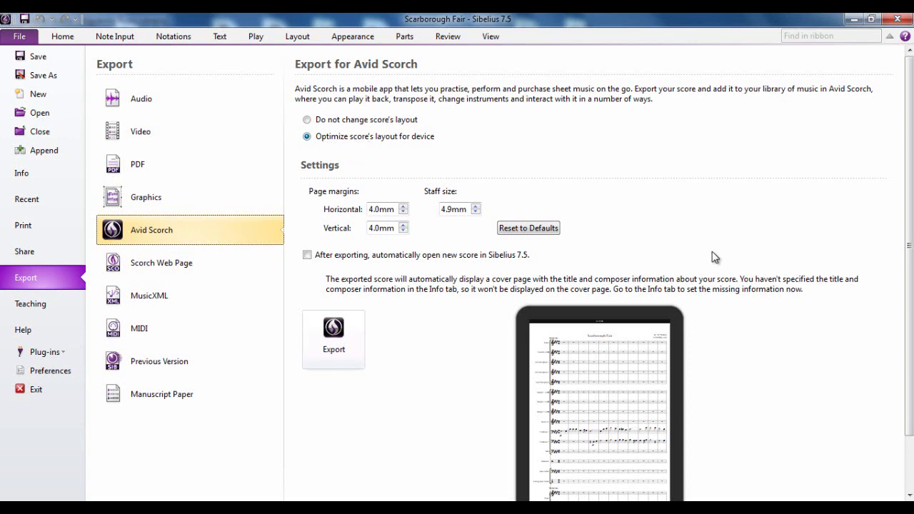
pyautogui.scroll(-2, 714, 257)
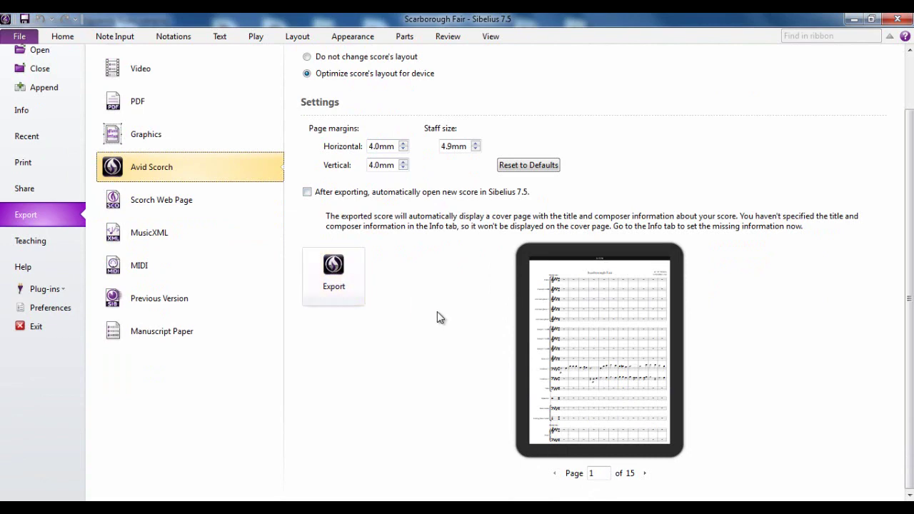
pyautogui.scroll(2, 438, 318)
pyautogui.scroll(-1, 463, 400)
pyautogui.scroll(1, 475, 407)
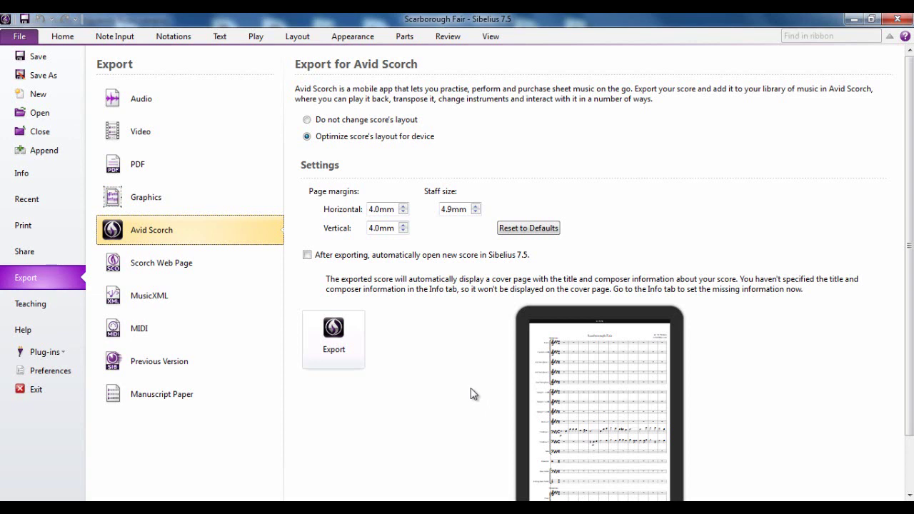
# Show the Scorch Web Page export page and review templates and the 600 × 849 score size
pyautogui.click(158, 265)
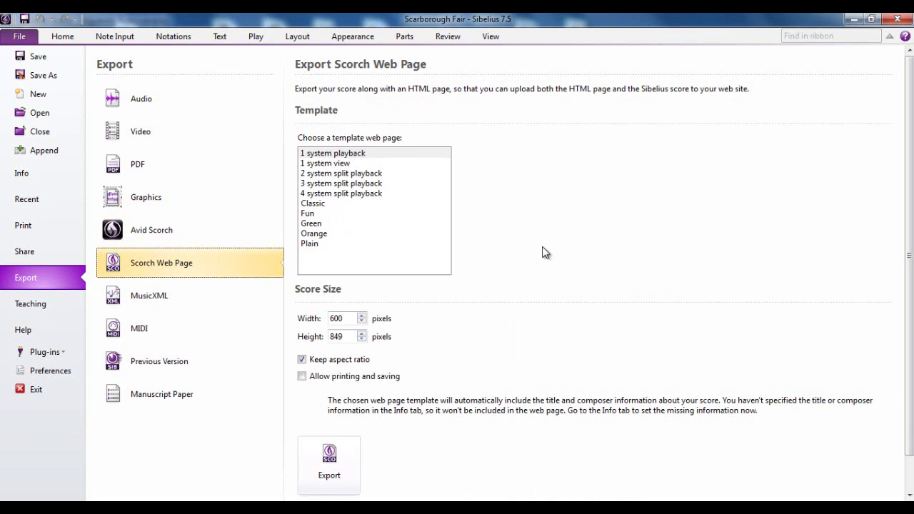
pyautogui.scroll(-1, 544, 252)
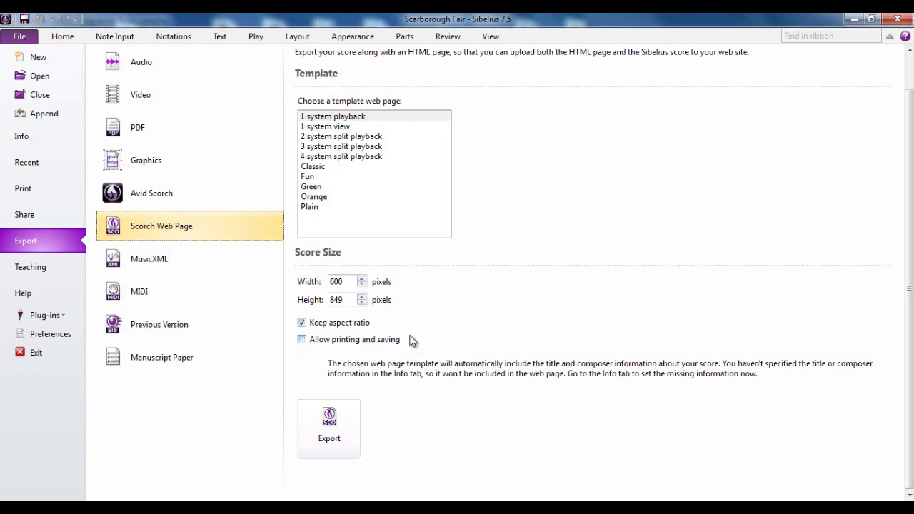
# Show the MusicXML export page with Compressed (*.mxl) as the file type
pyautogui.click(153, 263)
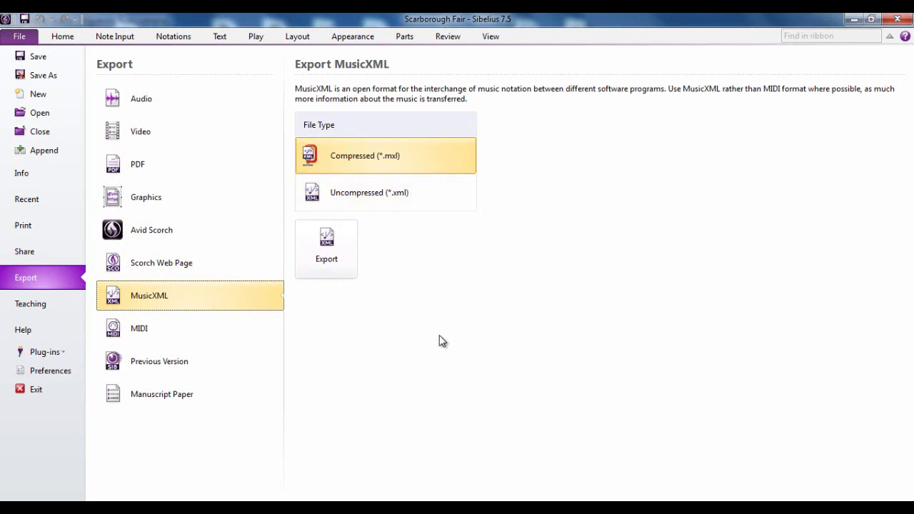
# Show the MIDI export page and browse playback devices, leaving General MIDI selected
pyautogui.click(140, 337)
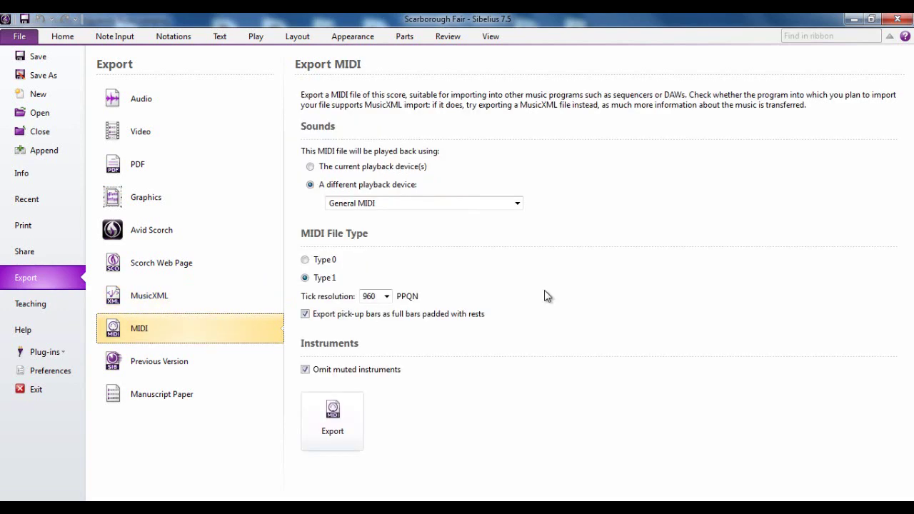
pyautogui.click(518, 205)
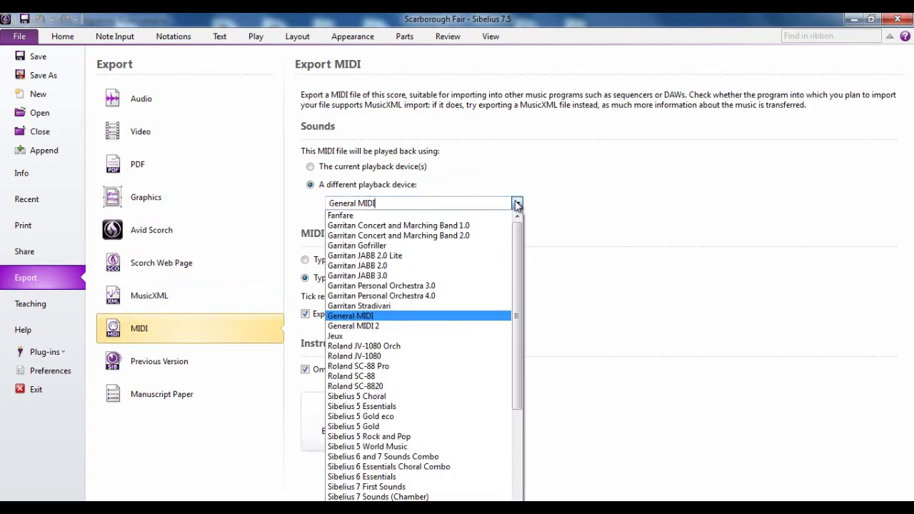
pyautogui.moveTo(519, 226)
pyautogui.mouseDown()
pyautogui.moveTo(524, 345)
pyautogui.moveTo(527, 227)
pyautogui.mouseUp()
pyautogui.click(644, 212)
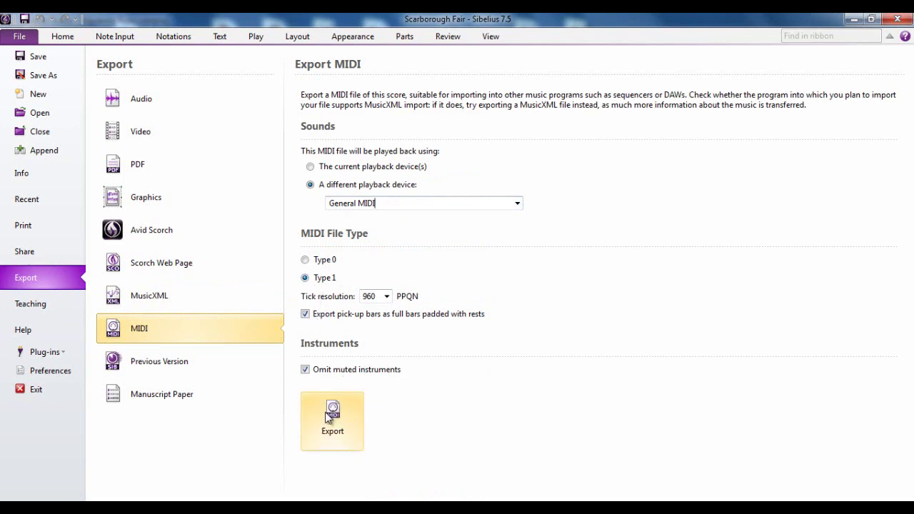
# After trying Sibelius 5, 6 and 6 Student, choose Sibelius 7 First as the previous-version format
pyautogui.click(146, 362)
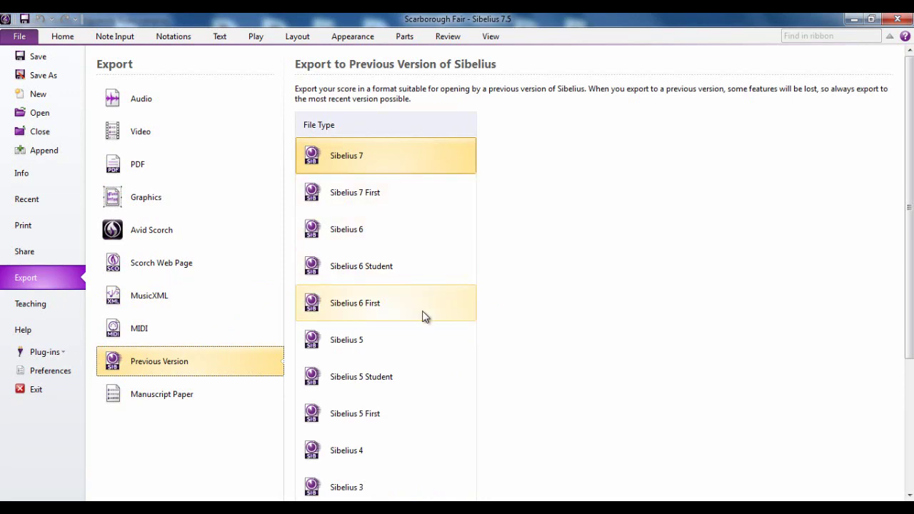
pyautogui.scroll(-3, 431, 383)
pyautogui.scroll(2, 432, 386)
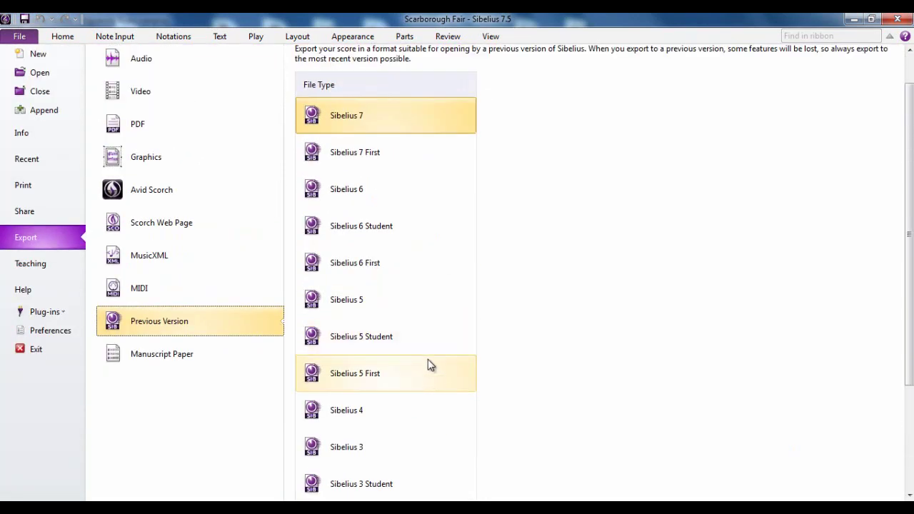
pyautogui.click(406, 304)
pyautogui.click(400, 195)
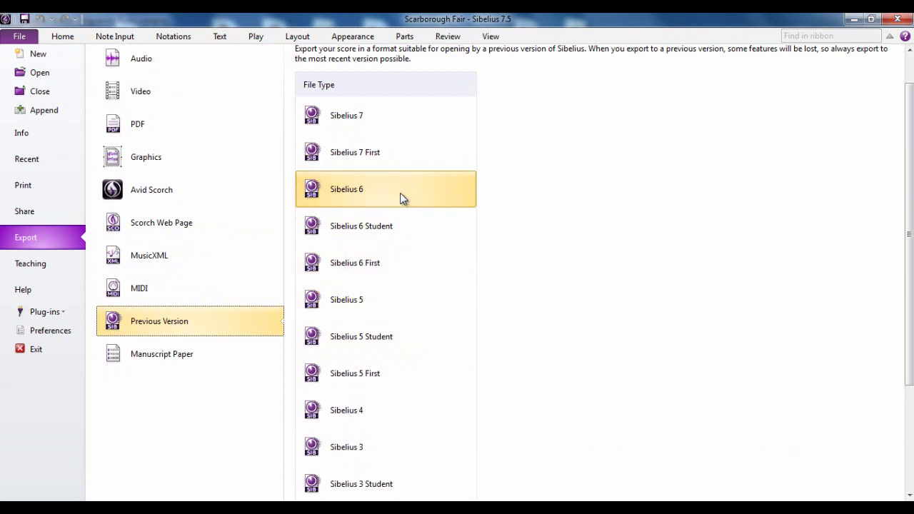
pyautogui.click(403, 236)
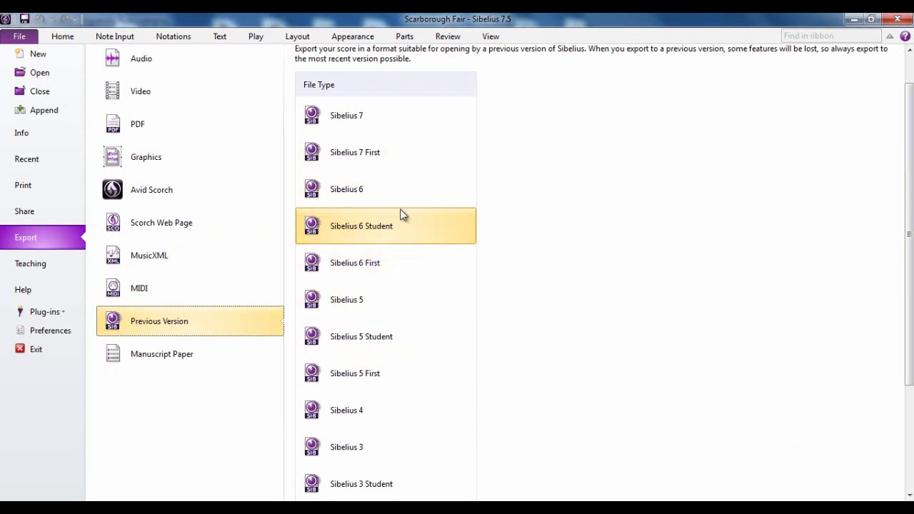
pyautogui.click(393, 157)
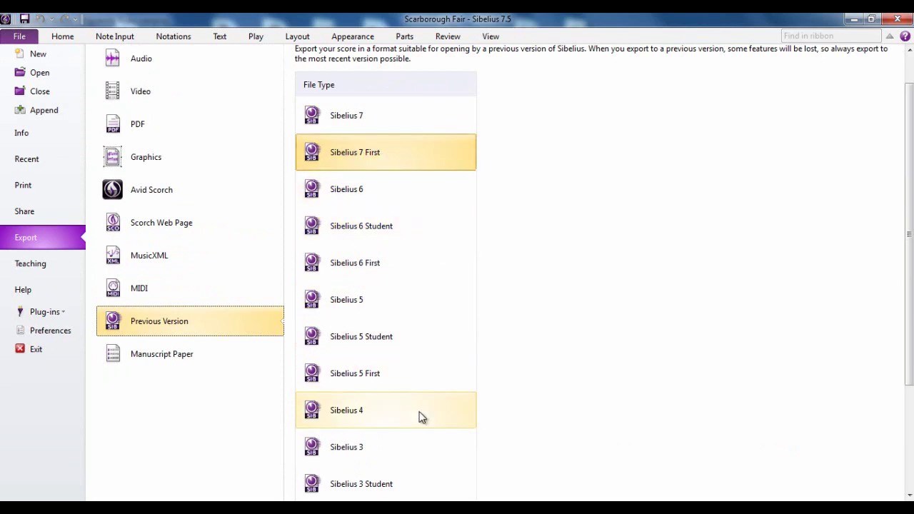
pyautogui.scroll(-3, 421, 414)
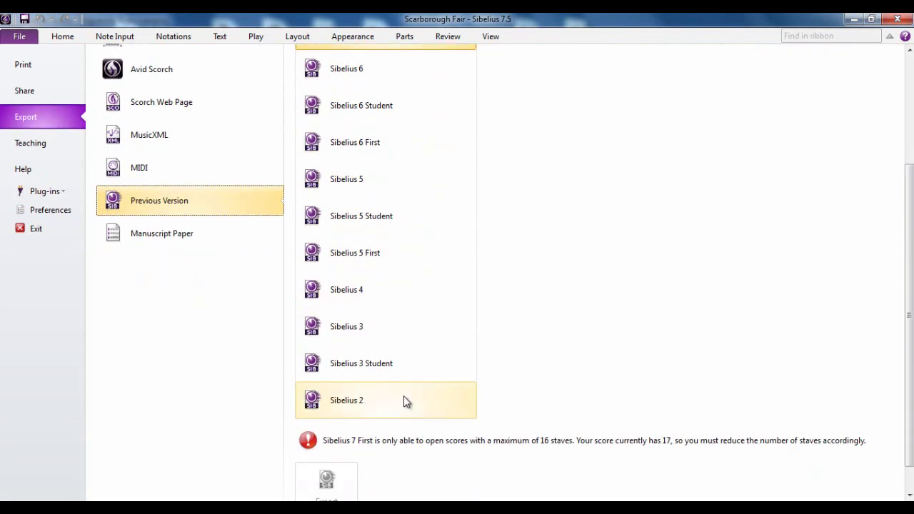
pyautogui.scroll(4, 403, 401)
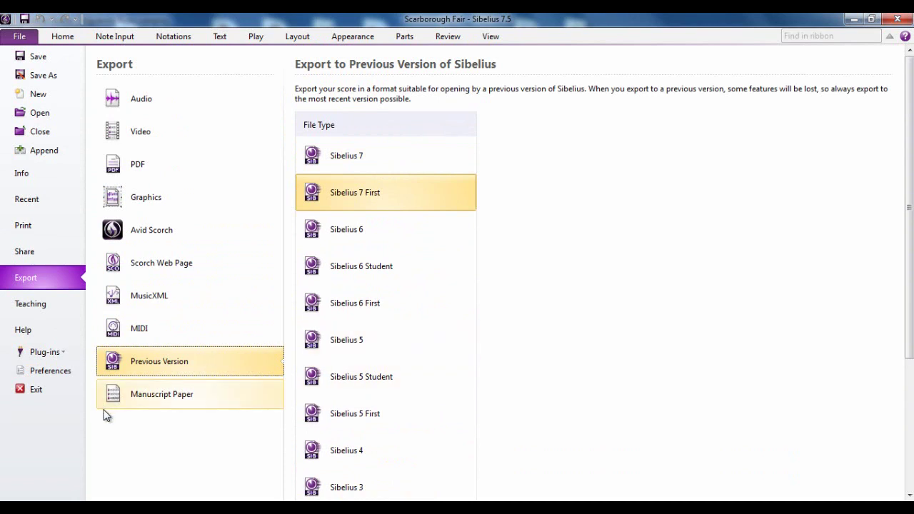
# Show the Manuscript Paper export page and browse the Quick Start new-score templates
pyautogui.click(153, 397)
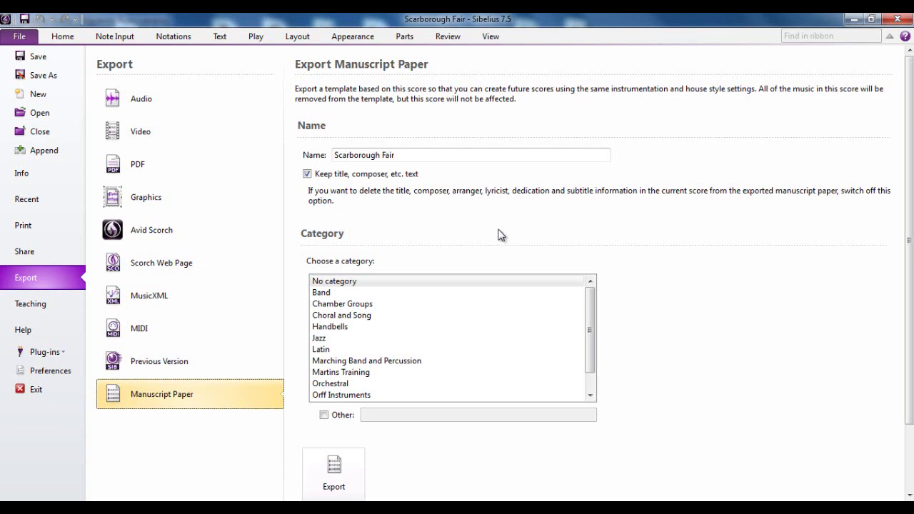
pyautogui.click(38, 94)
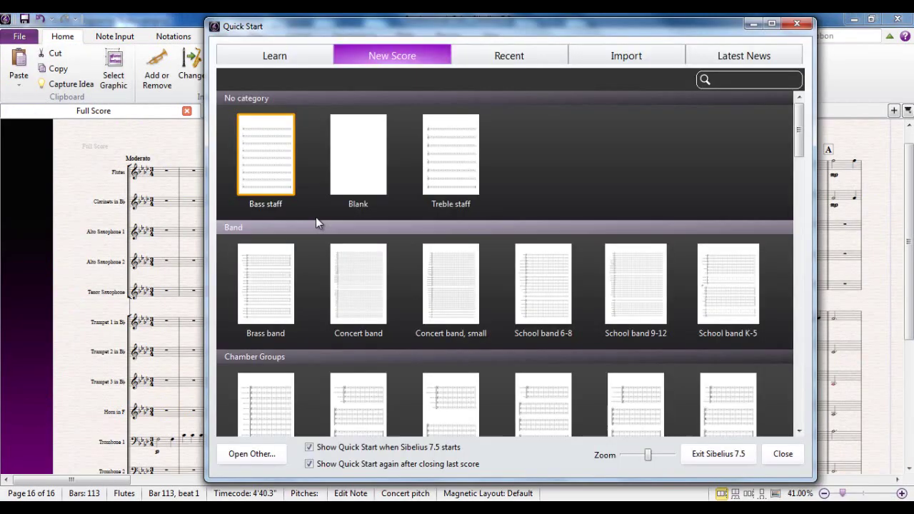
pyautogui.moveTo(480, 15); pyautogui.dragTo(413, 44)
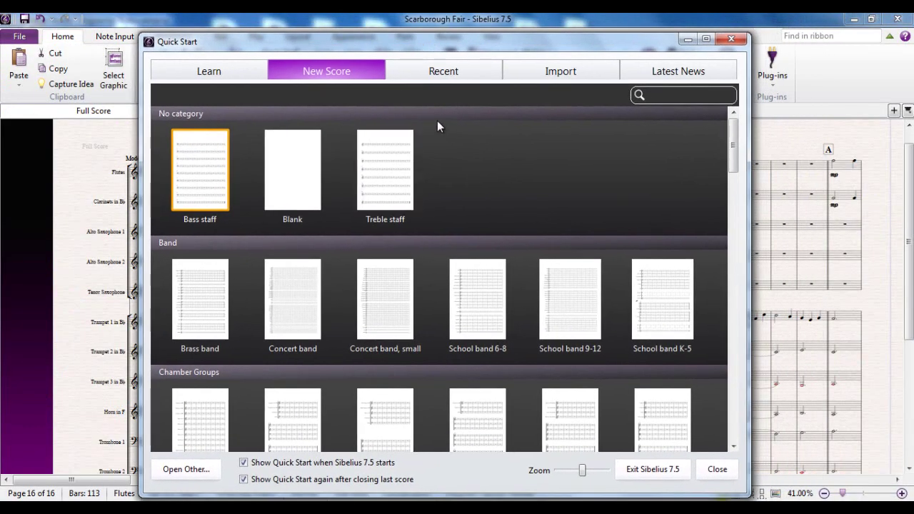
pyautogui.scroll(-1, 732, 160)
pyautogui.moveTo(733, 159); pyautogui.dragTo(735, 347)
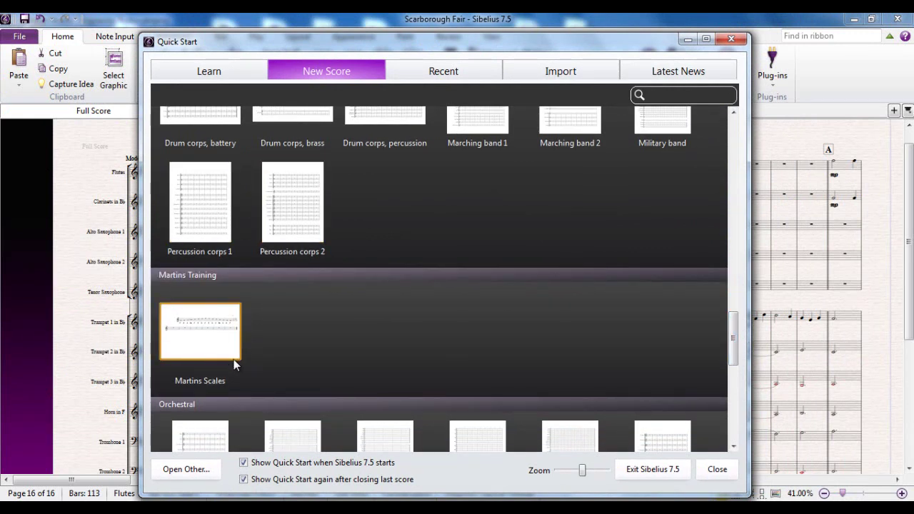
# Close Quick Start and return to the Export Audio page
pyautogui.click(715, 469)
pyautogui.click(20, 36)
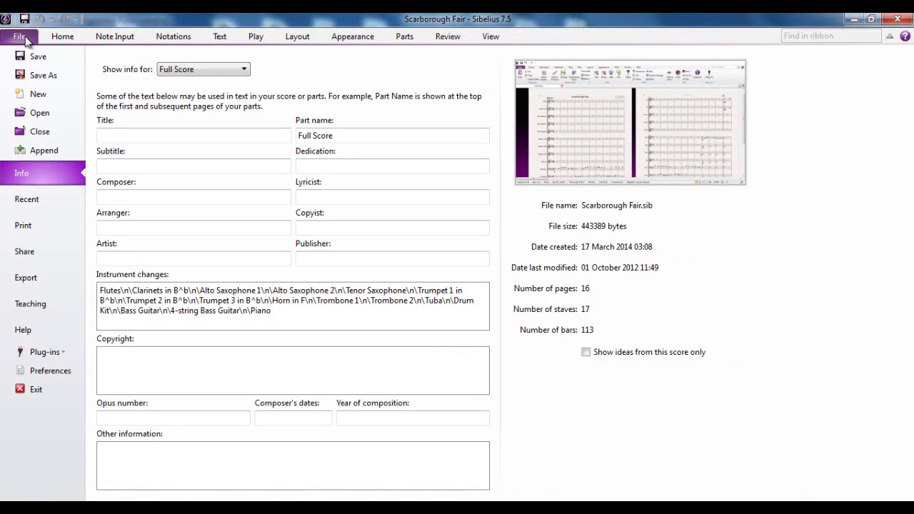
pyautogui.click(27, 282)
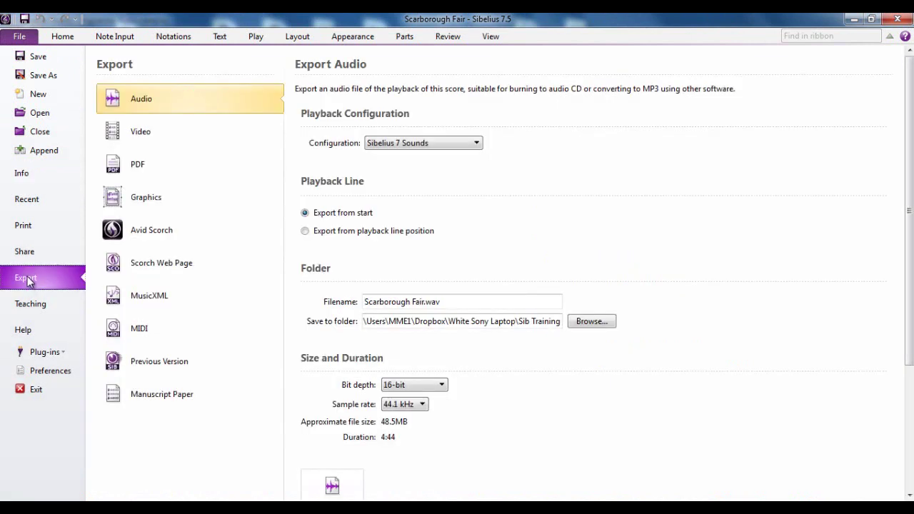